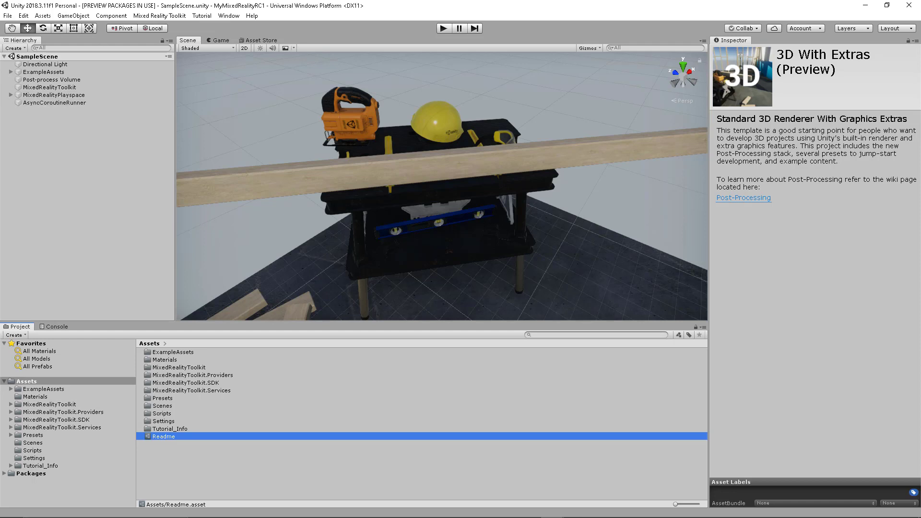
# Copy the MixedRealityToolkit object's default configuration profile for customization and clone its input system profile, entering MyInputSystemConfiguration as the name
pyautogui.click(50, 88)
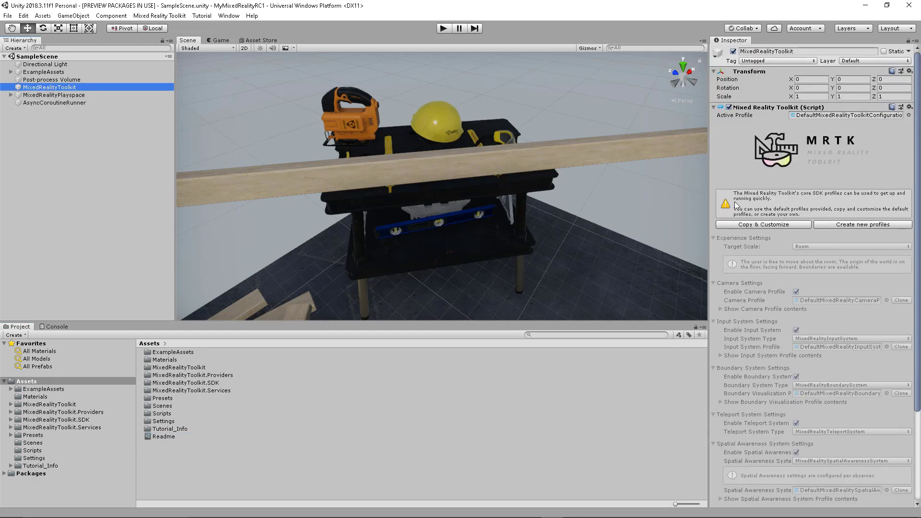
pyautogui.click(786, 225)
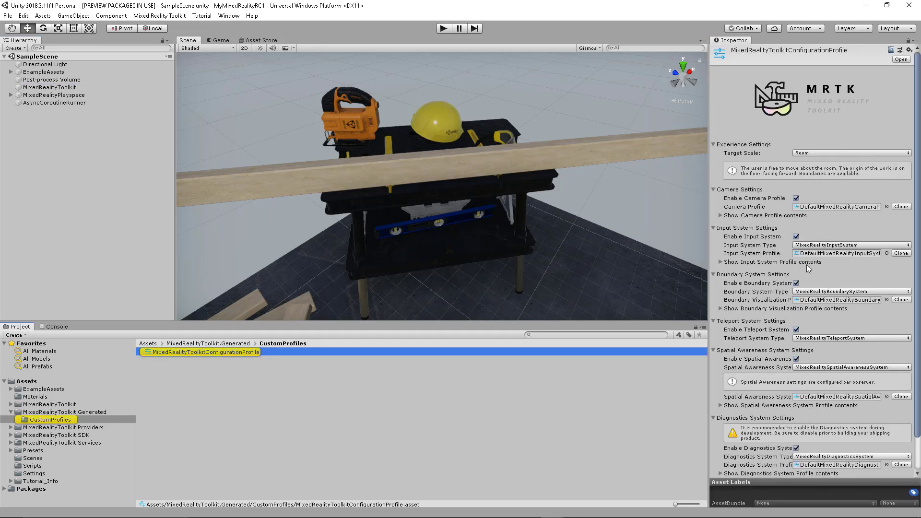
pyautogui.click(902, 254)
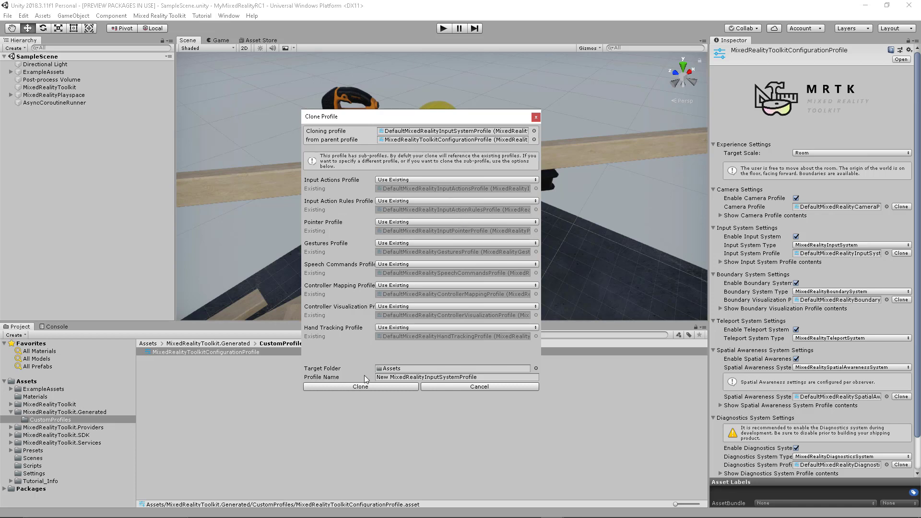
pyautogui.moveTo(499, 377); pyautogui.dragTo(288, 378)
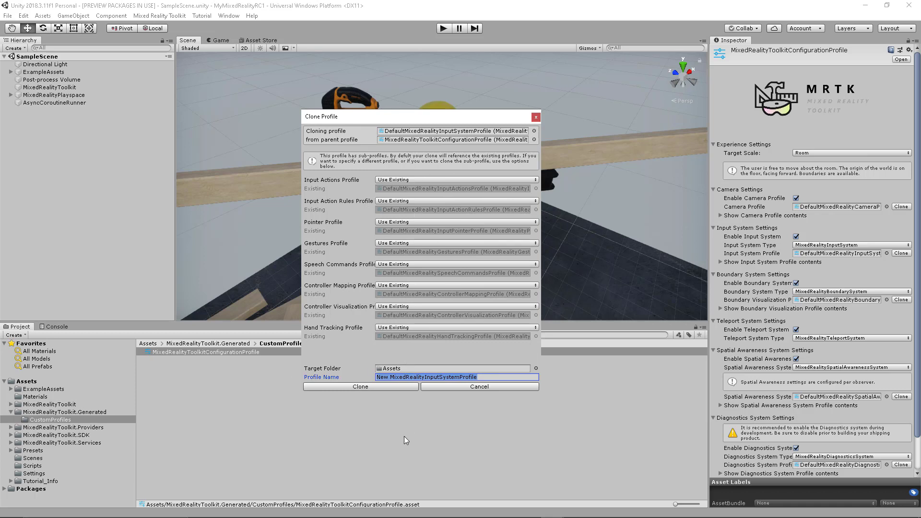
pyautogui.write('MyInput')
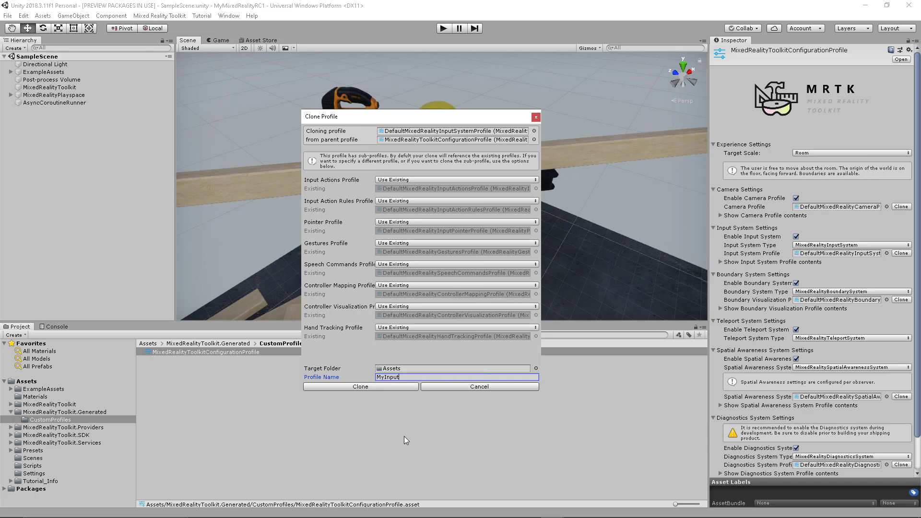
pyautogui.write('SystemConfiguration')
pyautogui.press('BackSpace')
pyautogui.write('o')
pyautogui.click(399, 386)
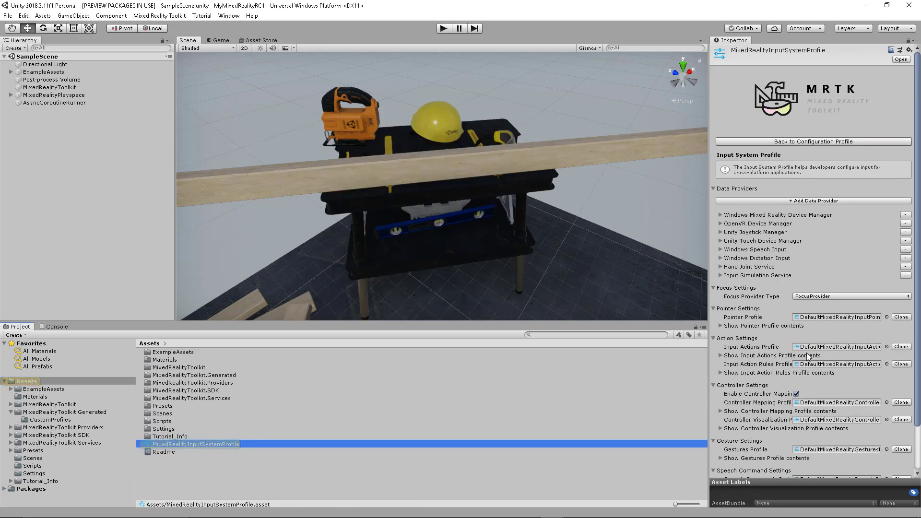
# Clone the input actions profile and add a new action named MyAction with the Dual Axis constraint
pyautogui.click(901, 347)
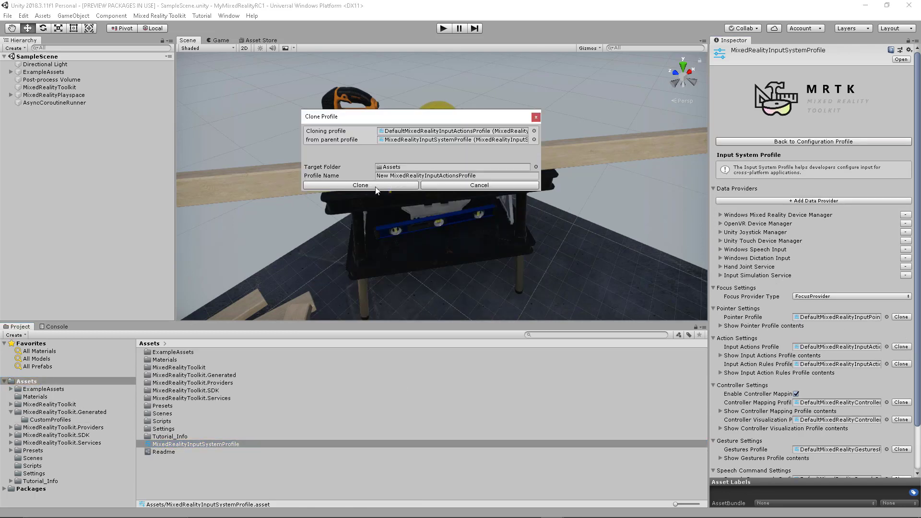
pyautogui.click(368, 185)
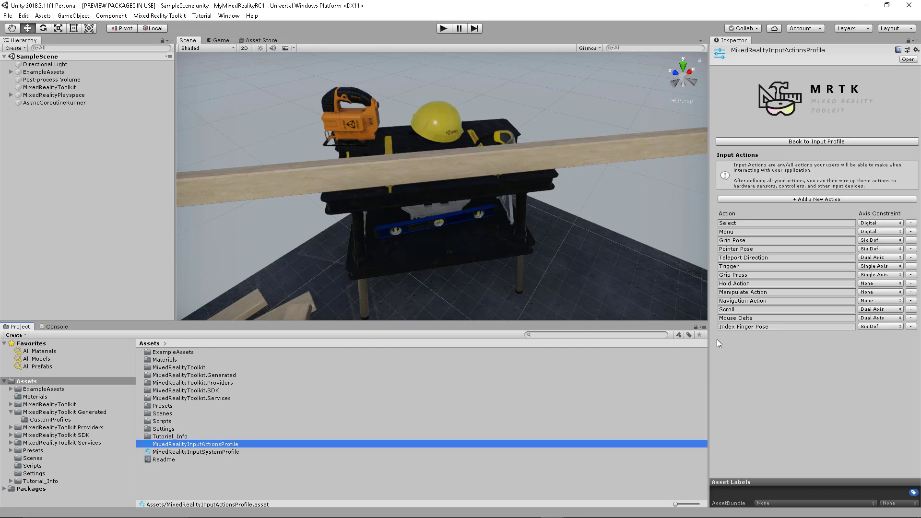
pyautogui.click(809, 198)
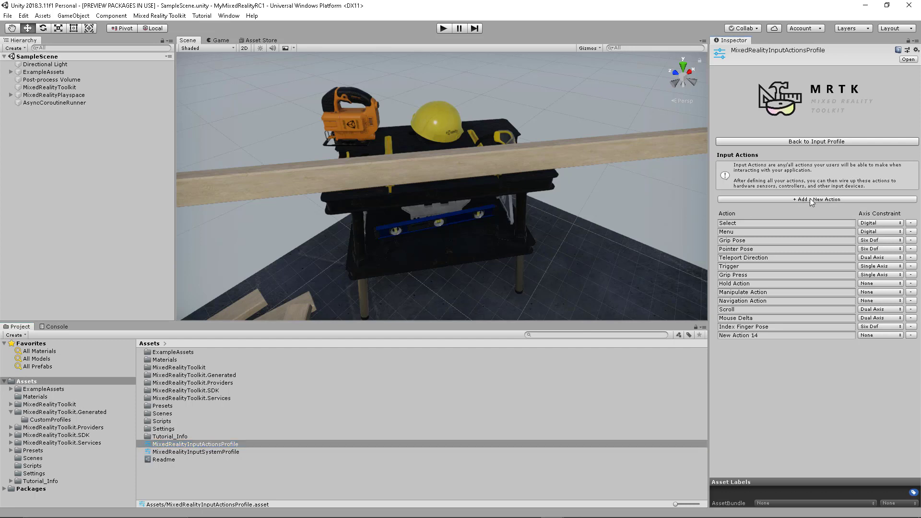
pyautogui.click(770, 336)
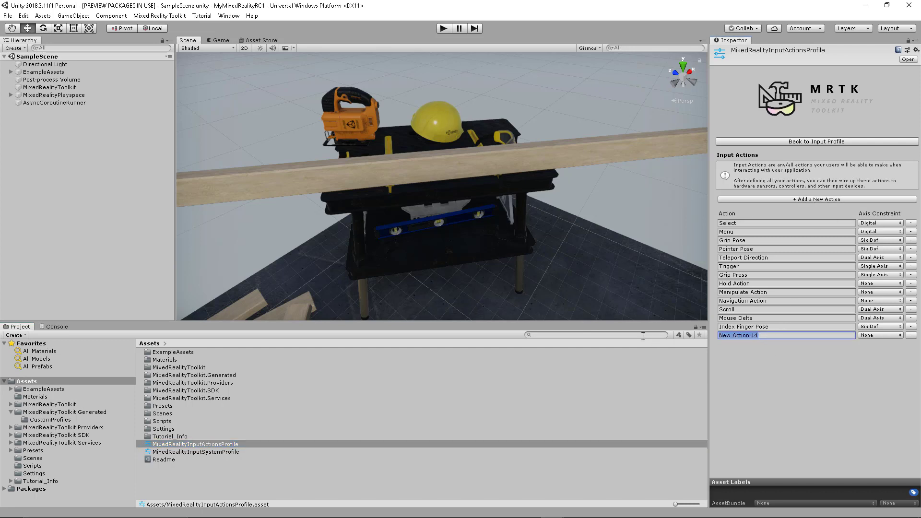
pyautogui.write('MyAction')
pyautogui.click(895, 335)
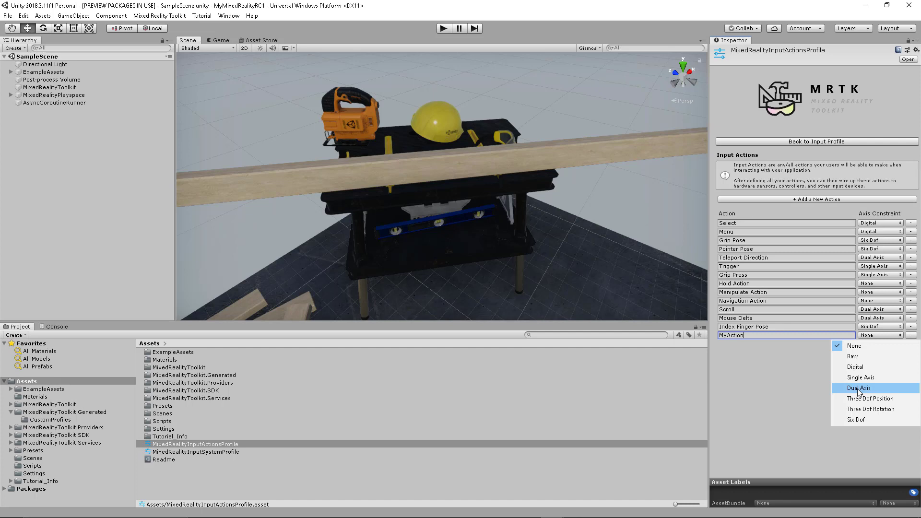
pyautogui.click(859, 389)
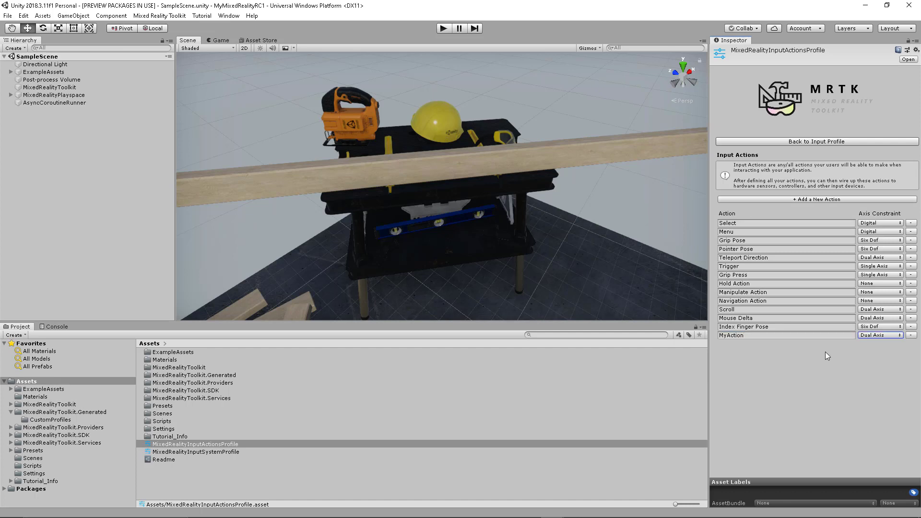
# Return to the input system profile and clone its controller mapping profile into the Assets folder
pyautogui.click(836, 141)
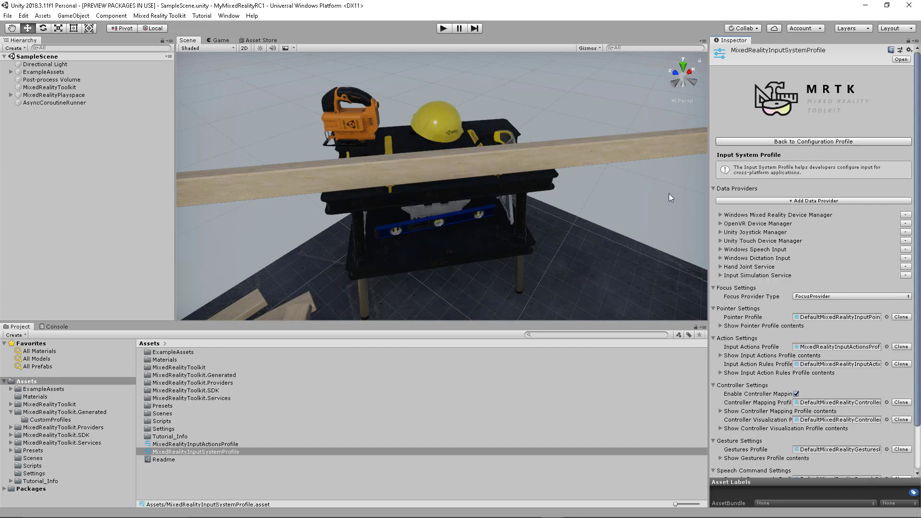
pyautogui.click(902, 403)
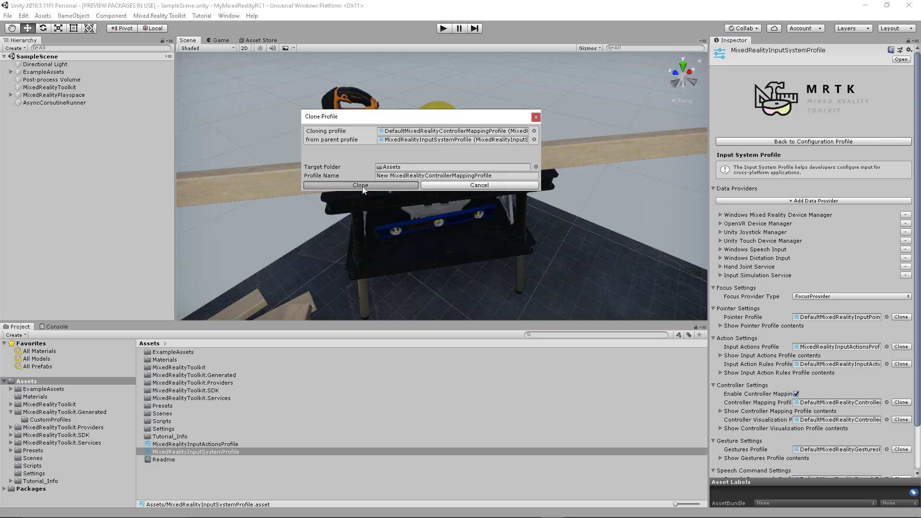
pyautogui.click(360, 185)
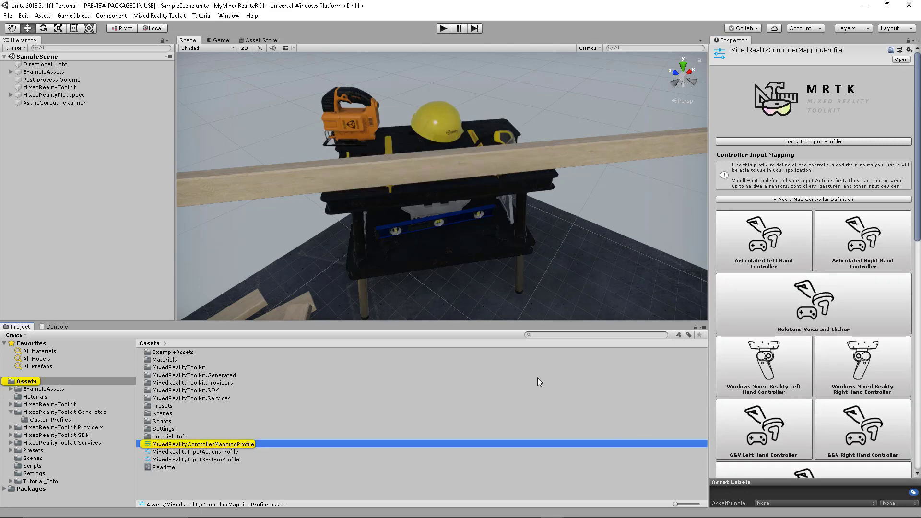
# Check which actions can be assigned to Thumbstick Position on the Windows Mixed Reality Right Hand Controller, keeping Teleport Direction
pyautogui.click(865, 363)
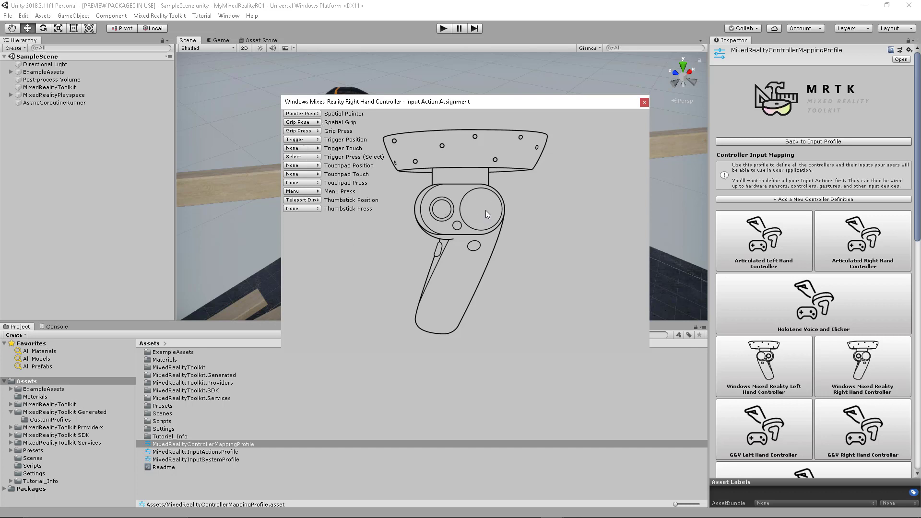
pyautogui.click(300, 200)
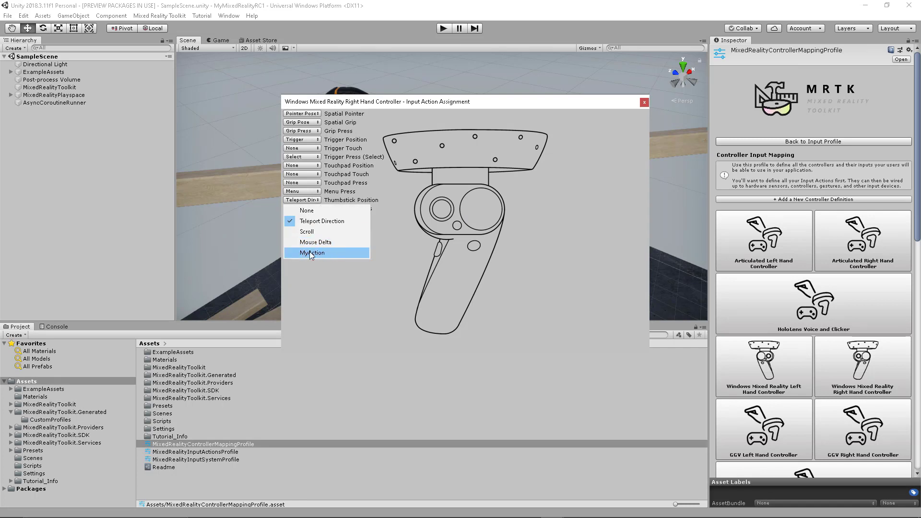
pyautogui.click(319, 220)
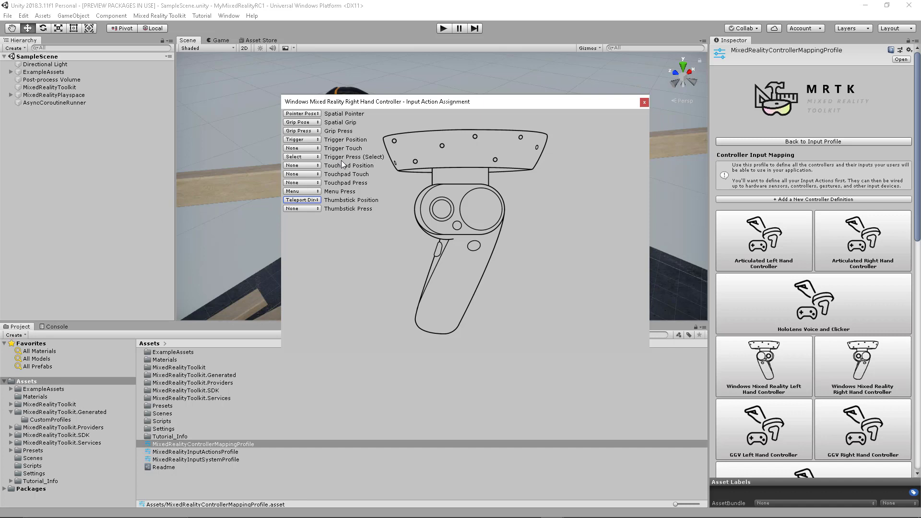
pyautogui.click(643, 103)
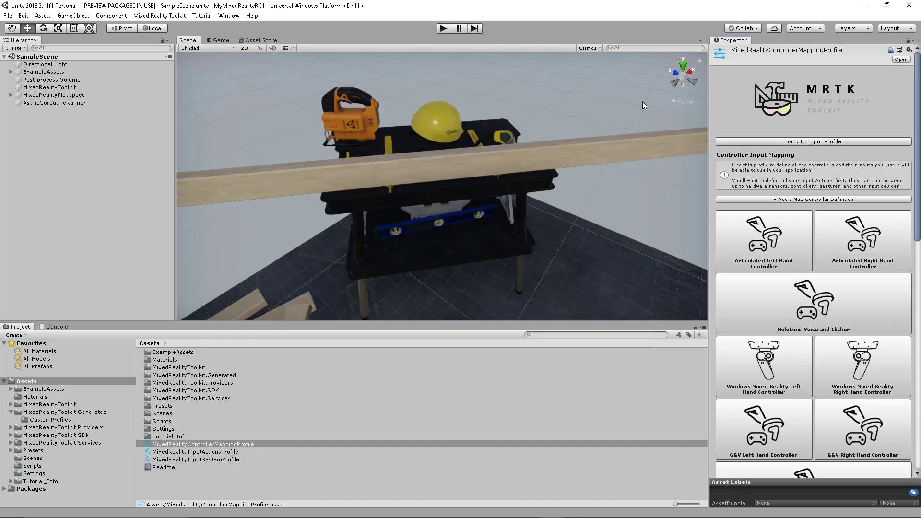
# Return to the input system profile and clone its input action rules profile into the Assets folder
pyautogui.click(810, 142)
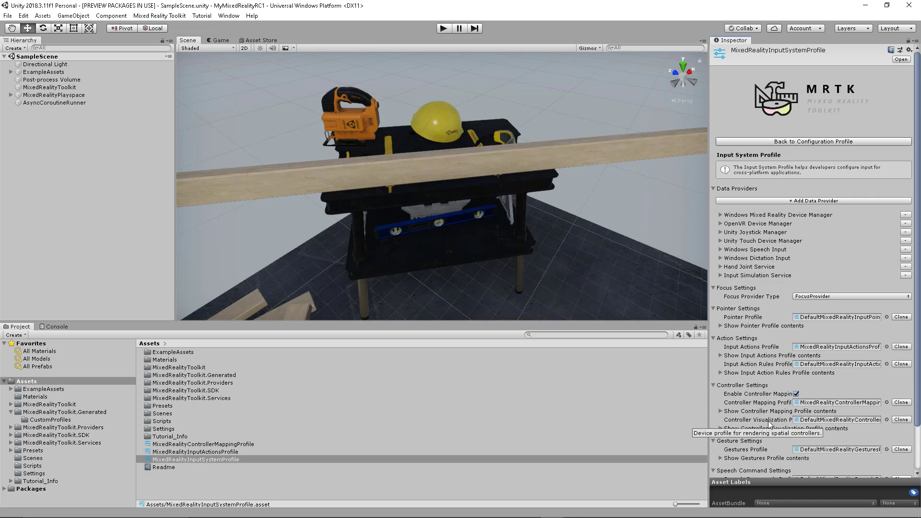
pyautogui.click(901, 364)
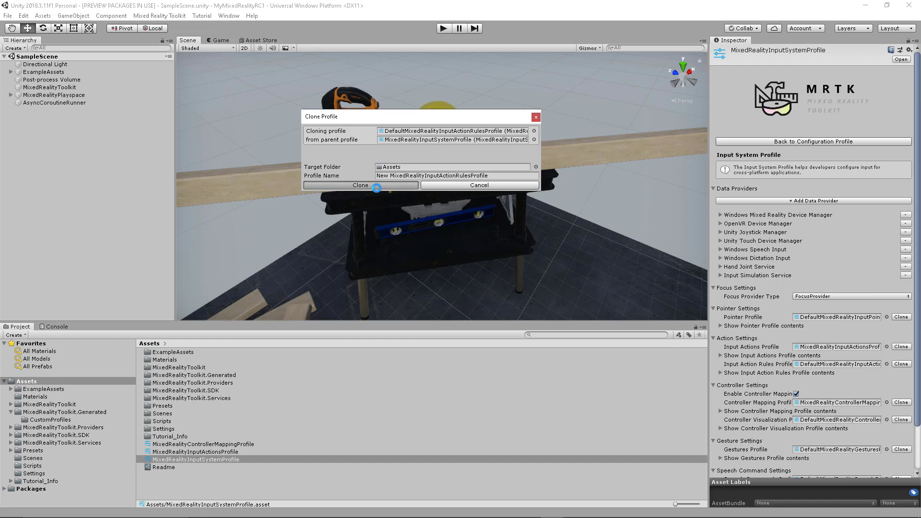
pyautogui.click(377, 186)
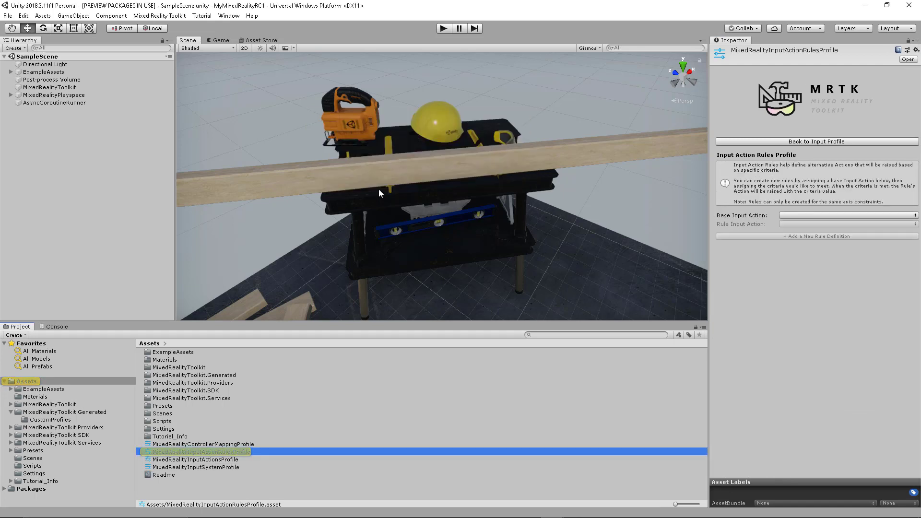
# Try out a rule for base action MyAction with position X 1, Y 0.5, view the rule action options, and return without adding it
pyautogui.click(829, 216)
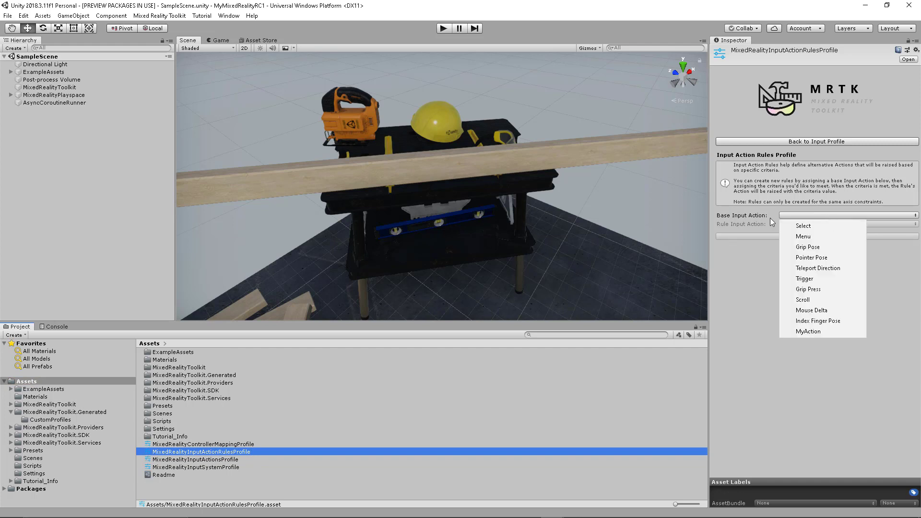
pyautogui.click(808, 334)
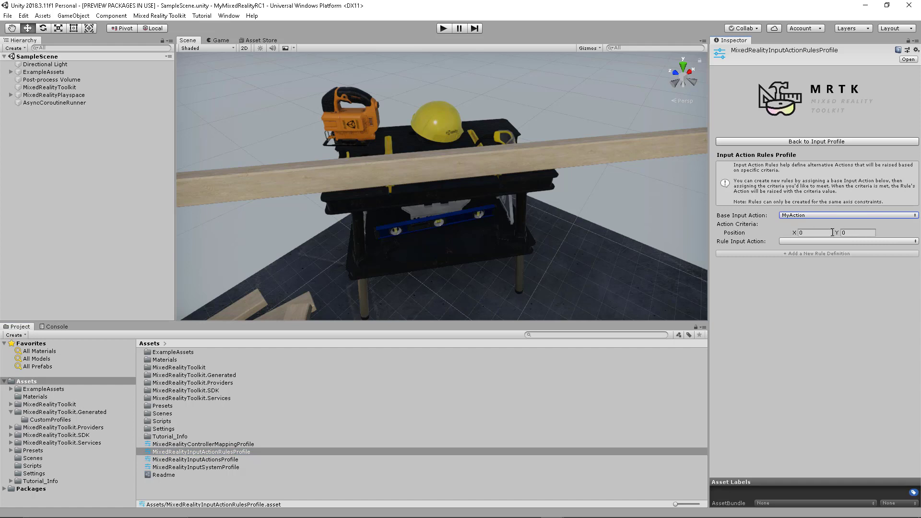
pyautogui.click(832, 232)
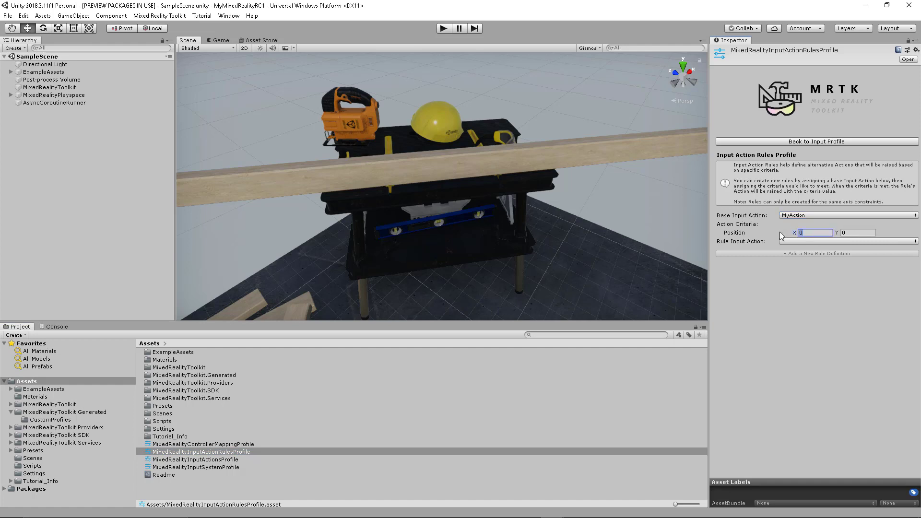
pyautogui.write('1')
pyautogui.press('Tab')
pyautogui.write('0.5')
pyautogui.click(834, 241)
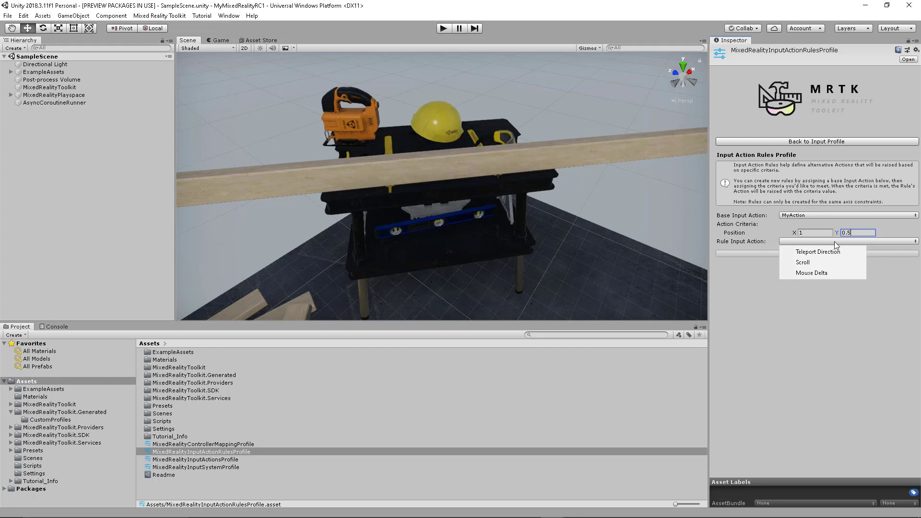
pyautogui.click(847, 142)
pyautogui.click(848, 142)
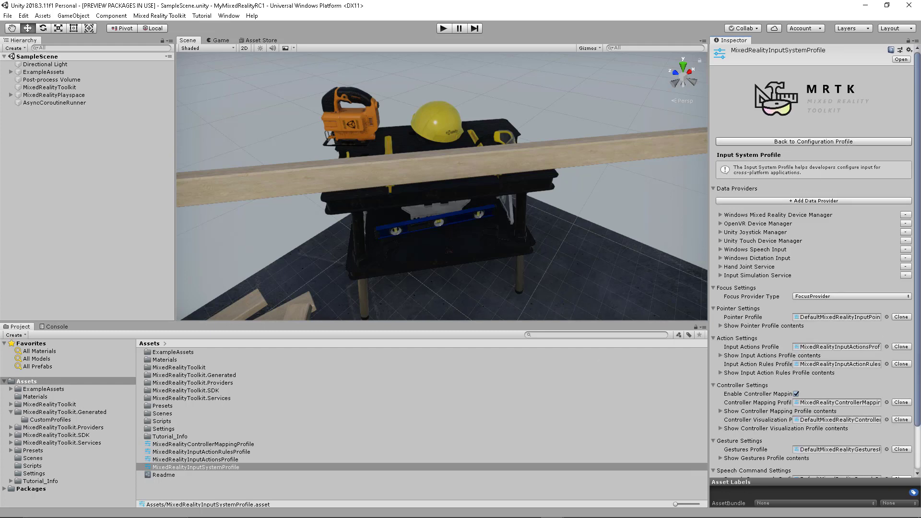
# Select the Workbench under ExampleAssets > Props and open its MyInputActionScript in Visual Studio
pyautogui.click(11, 72)
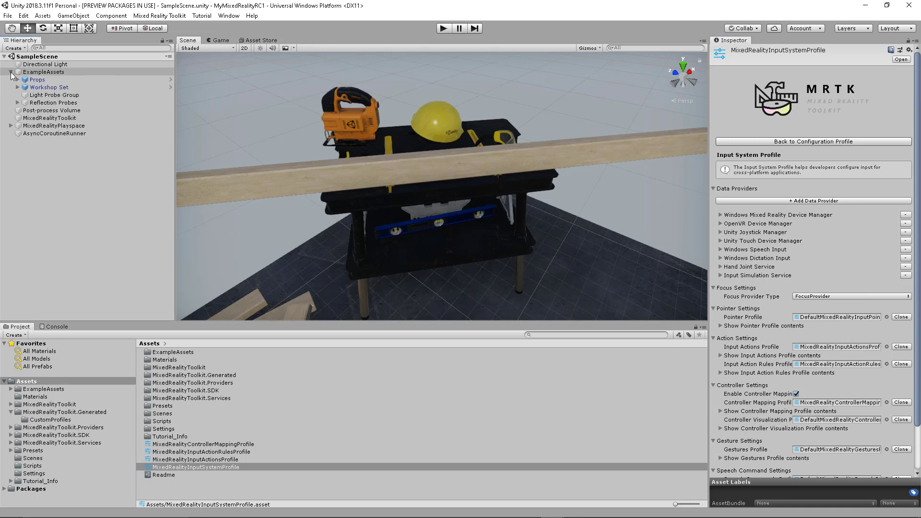
pyautogui.click(17, 79)
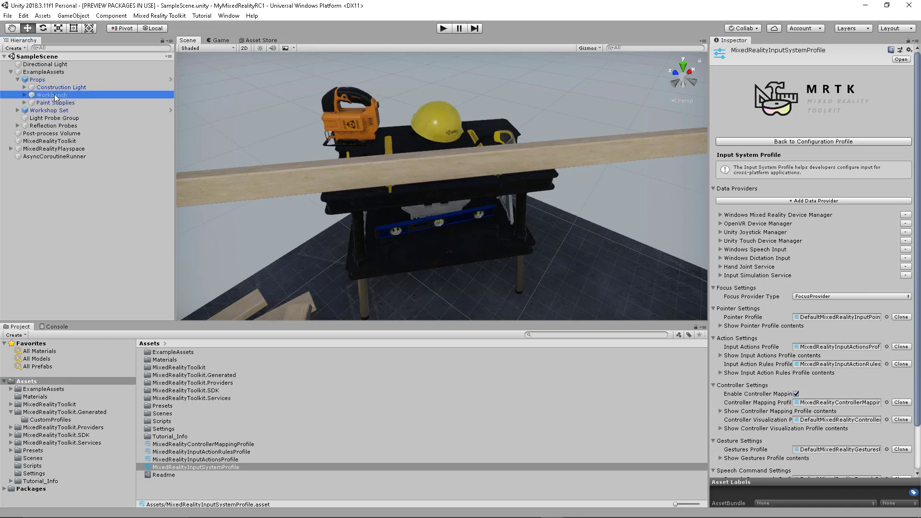
pyautogui.click(48, 95)
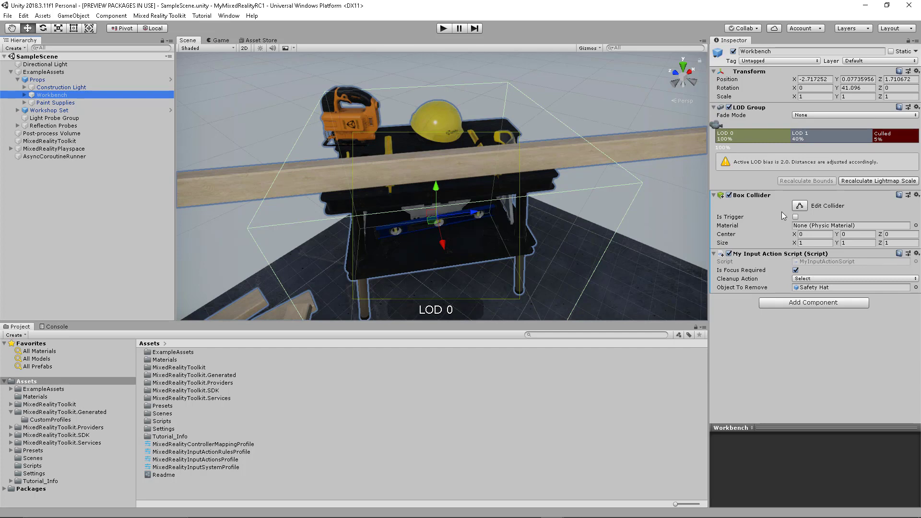
pyautogui.click(827, 262)
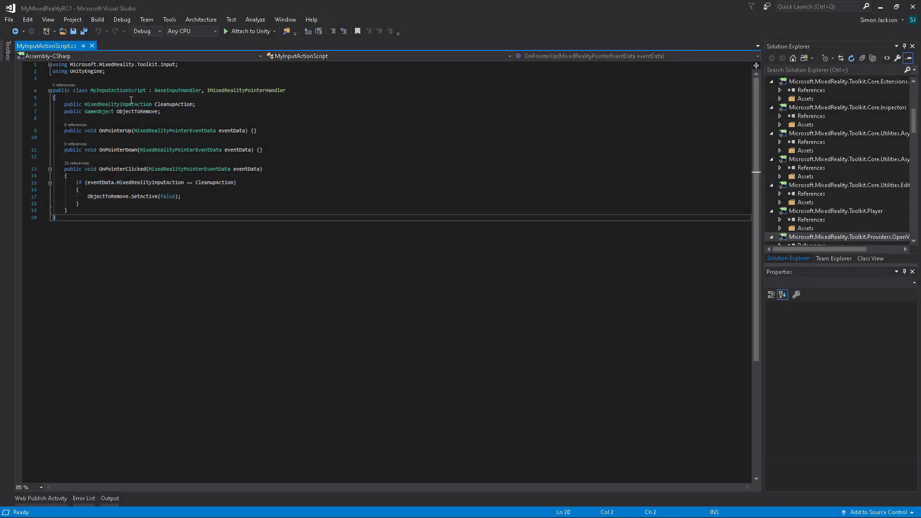
# Examine the MyInputActionScript class declaration, its BaseInputHandler base class, the IMixedRealityPointerHandler interface and the pointer event methods
pyautogui.doubleClick(117, 90)
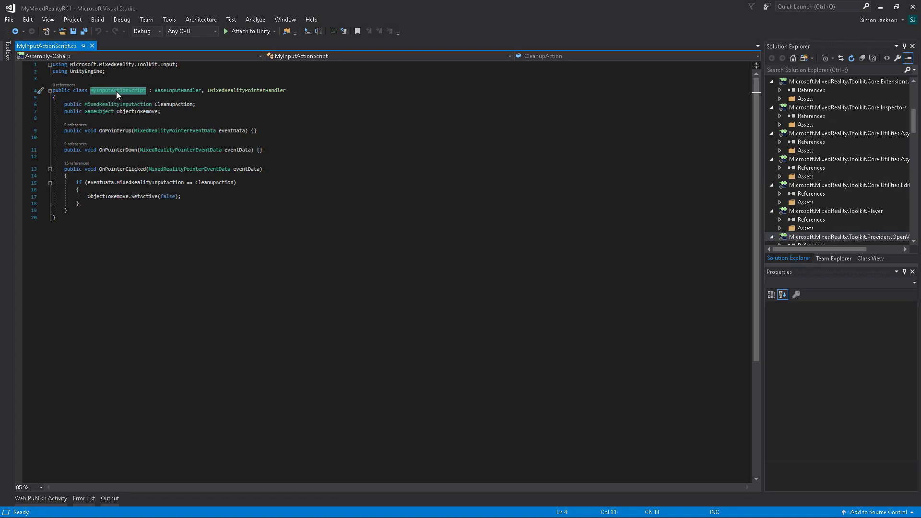
pyautogui.click(181, 90)
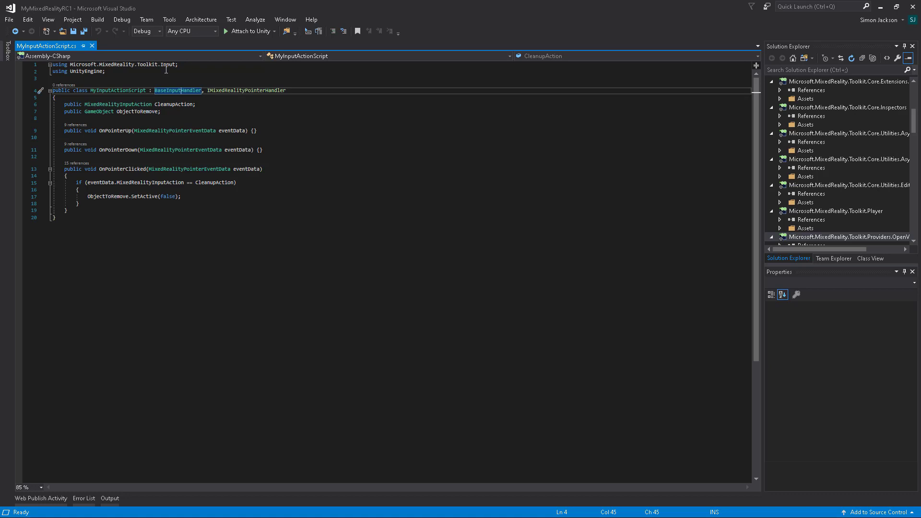
pyautogui.doubleClick(245, 91)
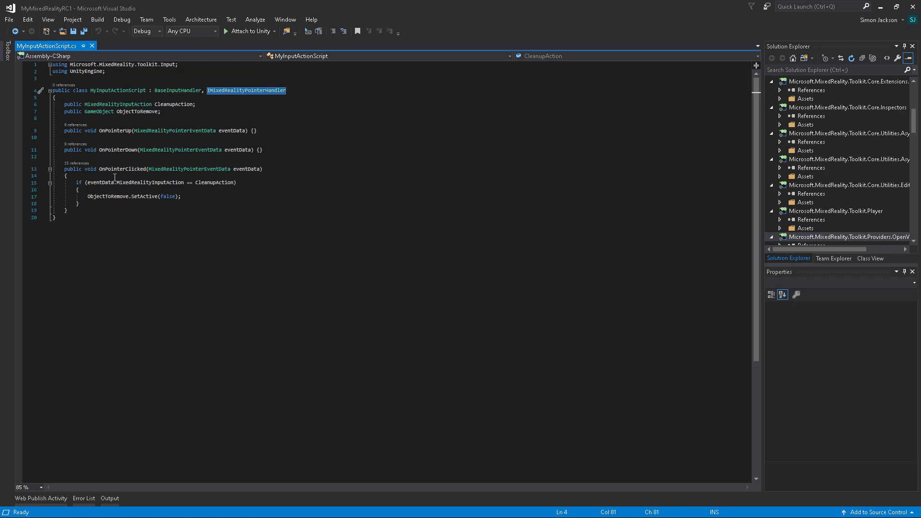
pyautogui.moveTo(68, 176); pyautogui.dragTo(20, 128)
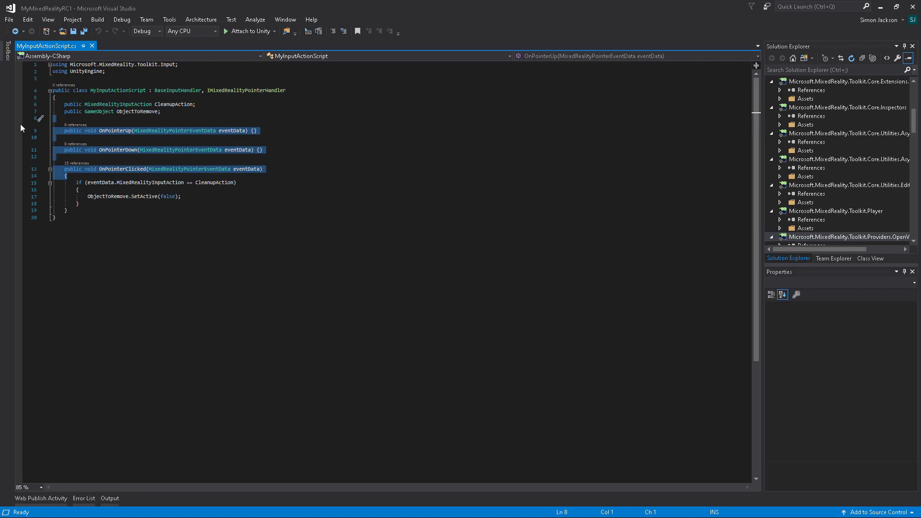
# Examine the OnPointerClicked method in MyInputActionScript, including its CleanupAction comparison, the SetActive(false) call and the ObjectToRemove declaration
pyautogui.doubleClick(120, 169)
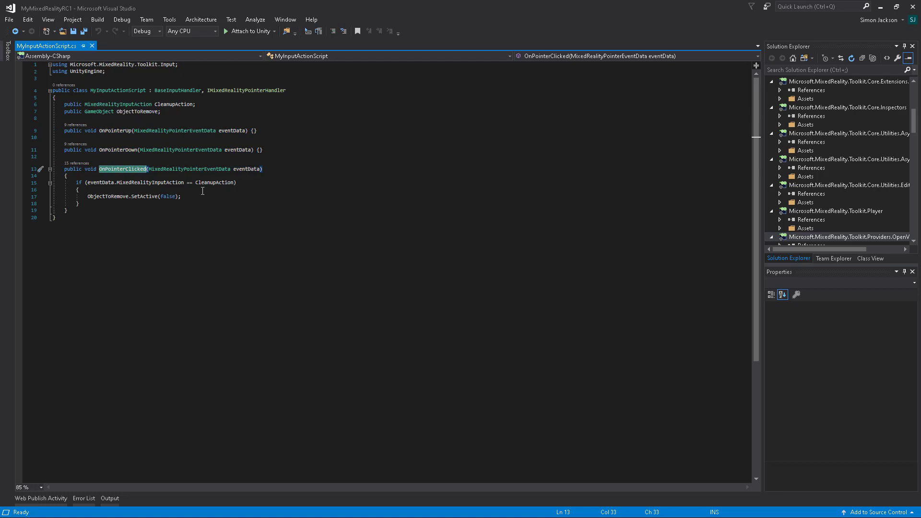
pyautogui.doubleClick(176, 183)
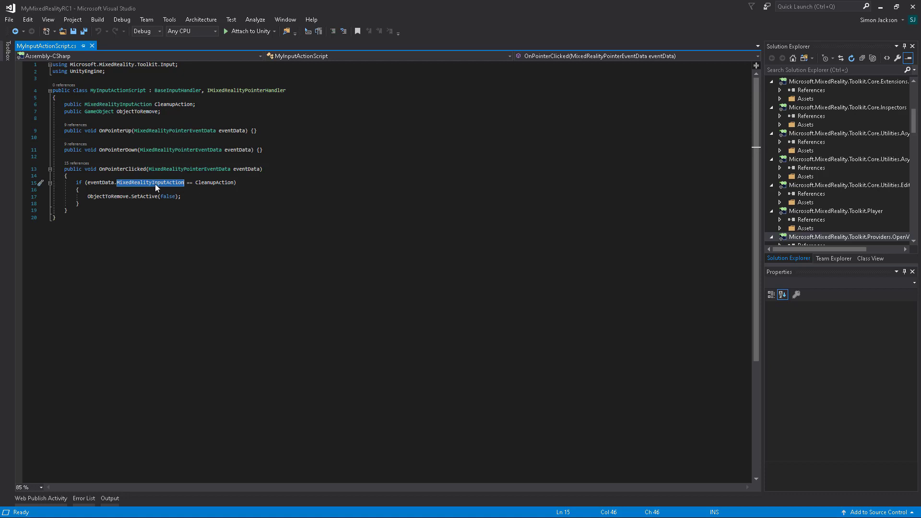
pyautogui.doubleClick(214, 184)
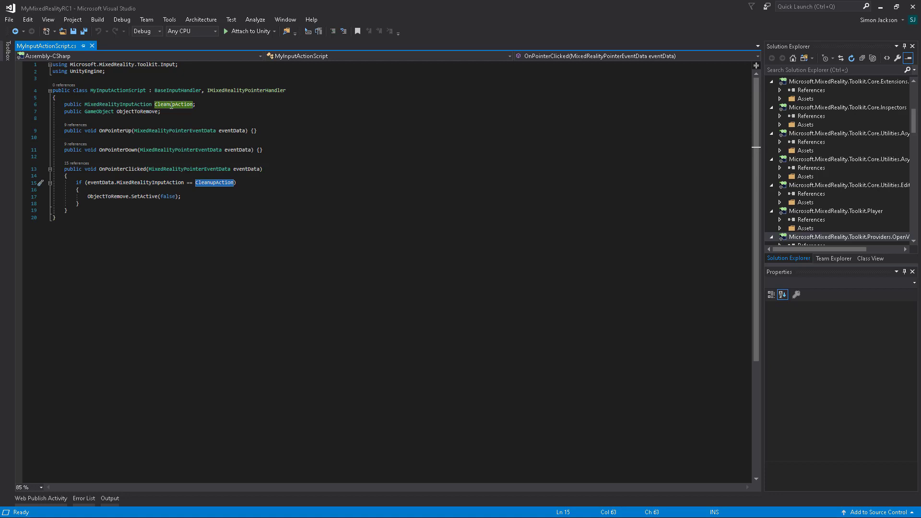
pyautogui.click(193, 196)
pyautogui.keyDown('shift'); pyautogui.click(44, 193); pyautogui.keyUp('shift')
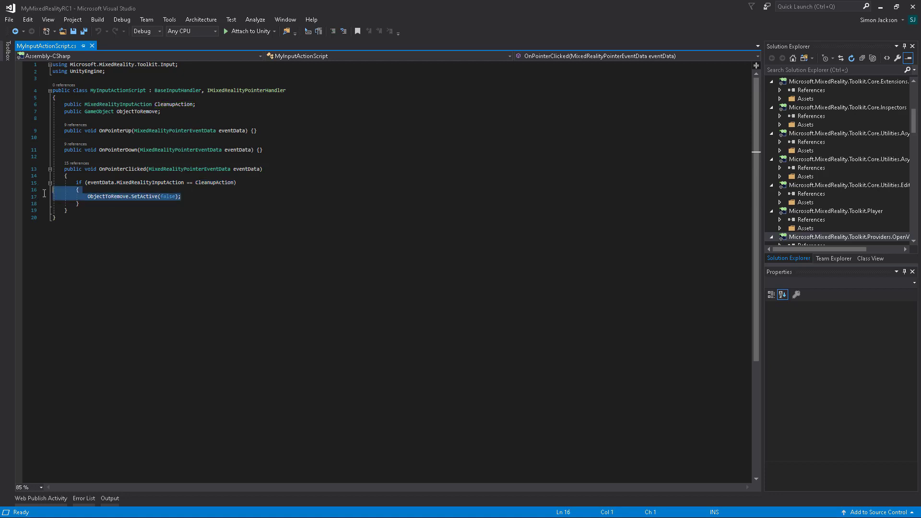
pyautogui.click(82, 216)
pyautogui.moveTo(185, 196); pyautogui.dragTo(56, 197)
pyautogui.doubleClick(128, 112)
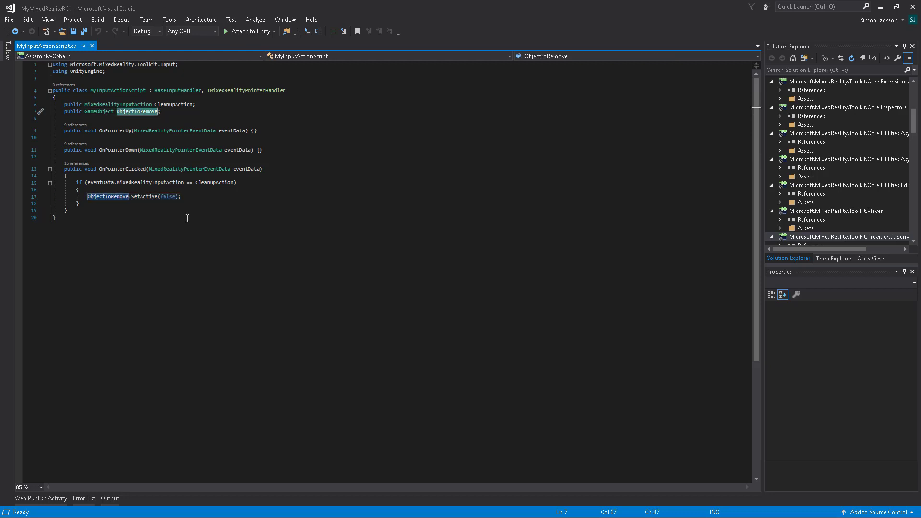
# Switch back to Unity and inspect the Workbench script's Cleanup Action choices without changing them, and locate its assigned Object To Remove
pyautogui.hotkey('alt', 'Tab')
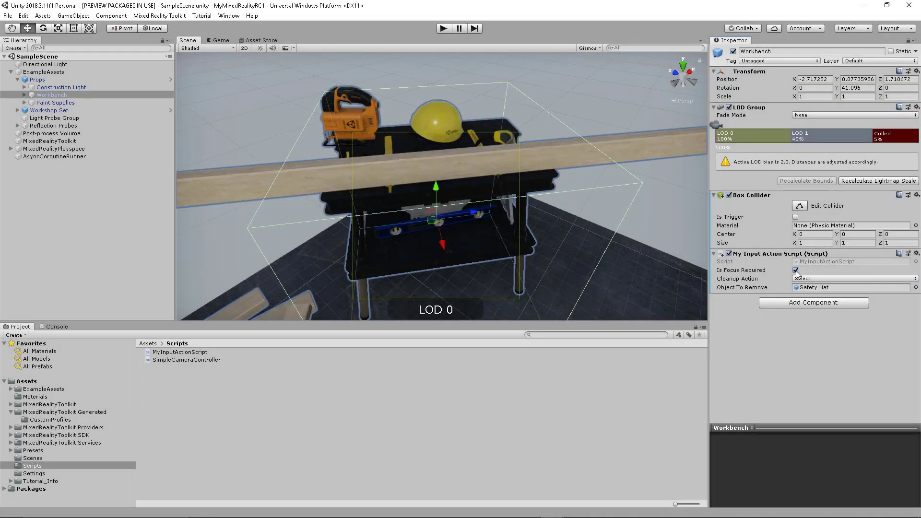
pyautogui.click(810, 279)
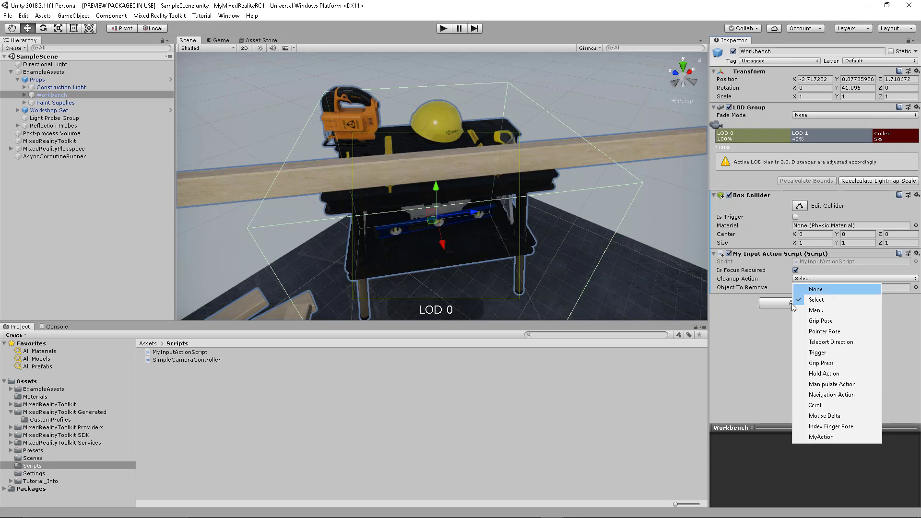
pyautogui.click(757, 341)
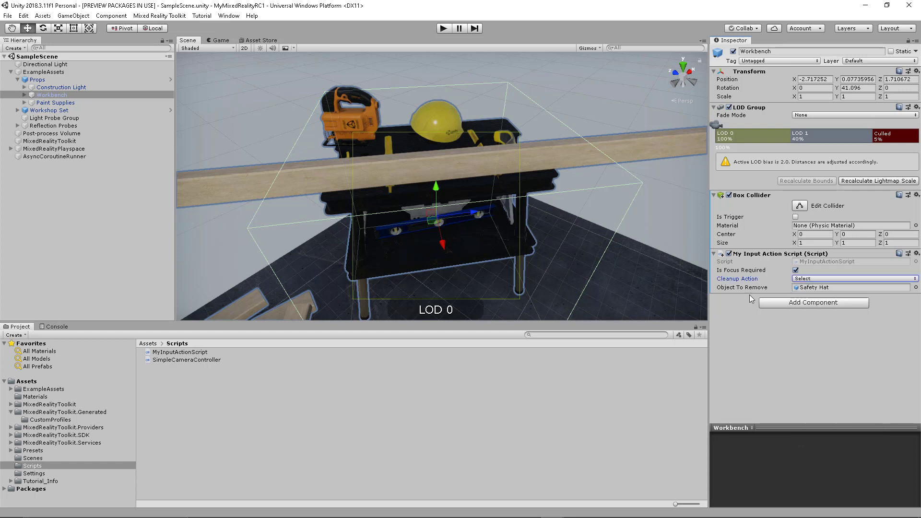
pyautogui.click(839, 288)
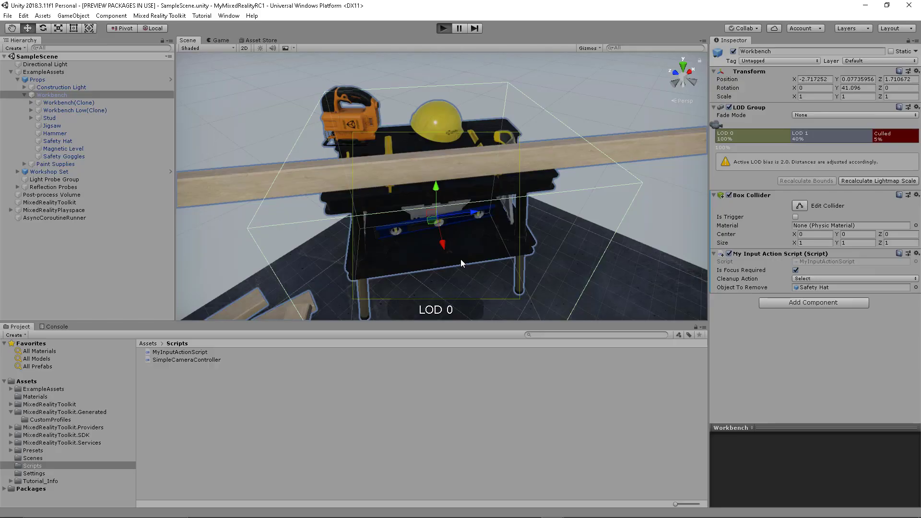
# Run the scene in play mode to test the Workbench's cleanup action on the Safety Hat, and stop playback
pyautogui.hotkey('ctrl', 'p')
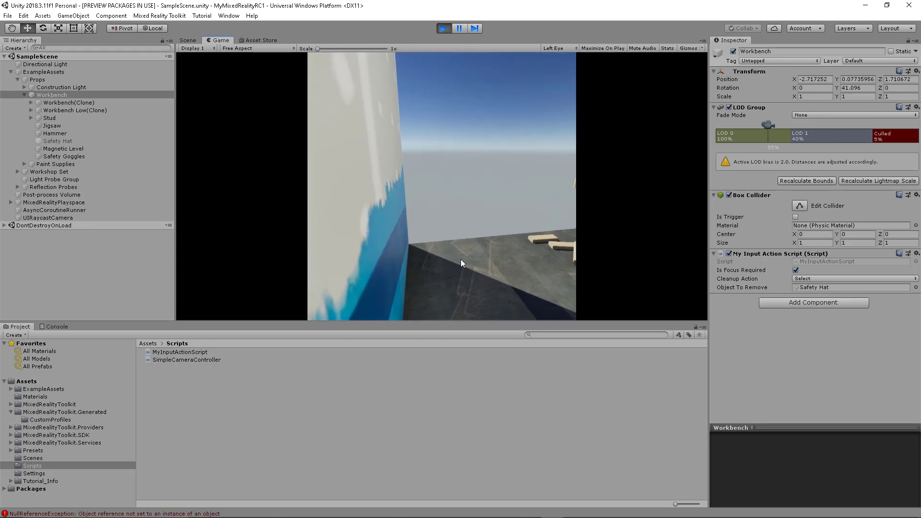
pyautogui.click(445, 32)
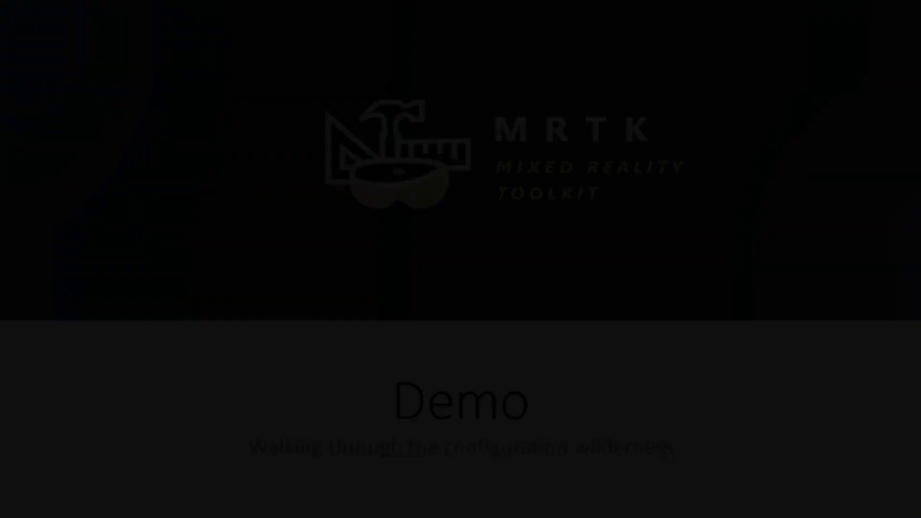